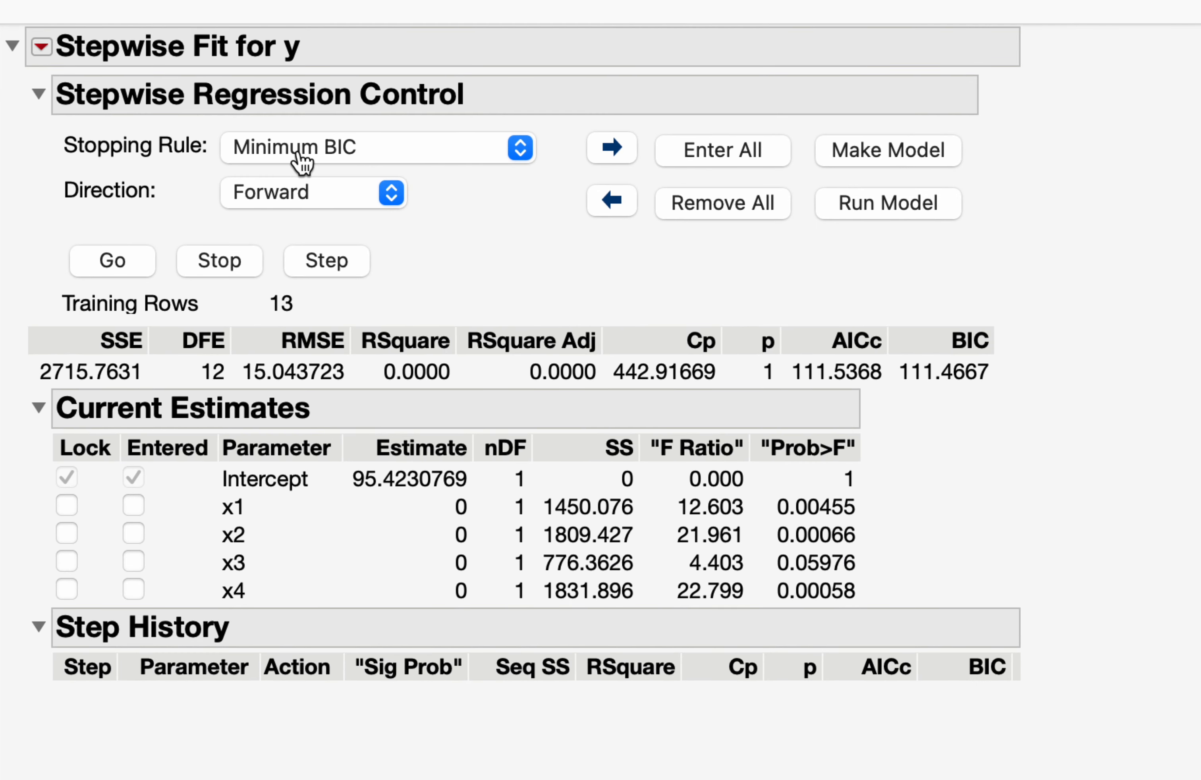
Step: Set the stopping rule to P-value Threshold with Prob to Enter 0.05 and Prob to Leave 0.05
left_click(303, 162)
left_click(373, 95)
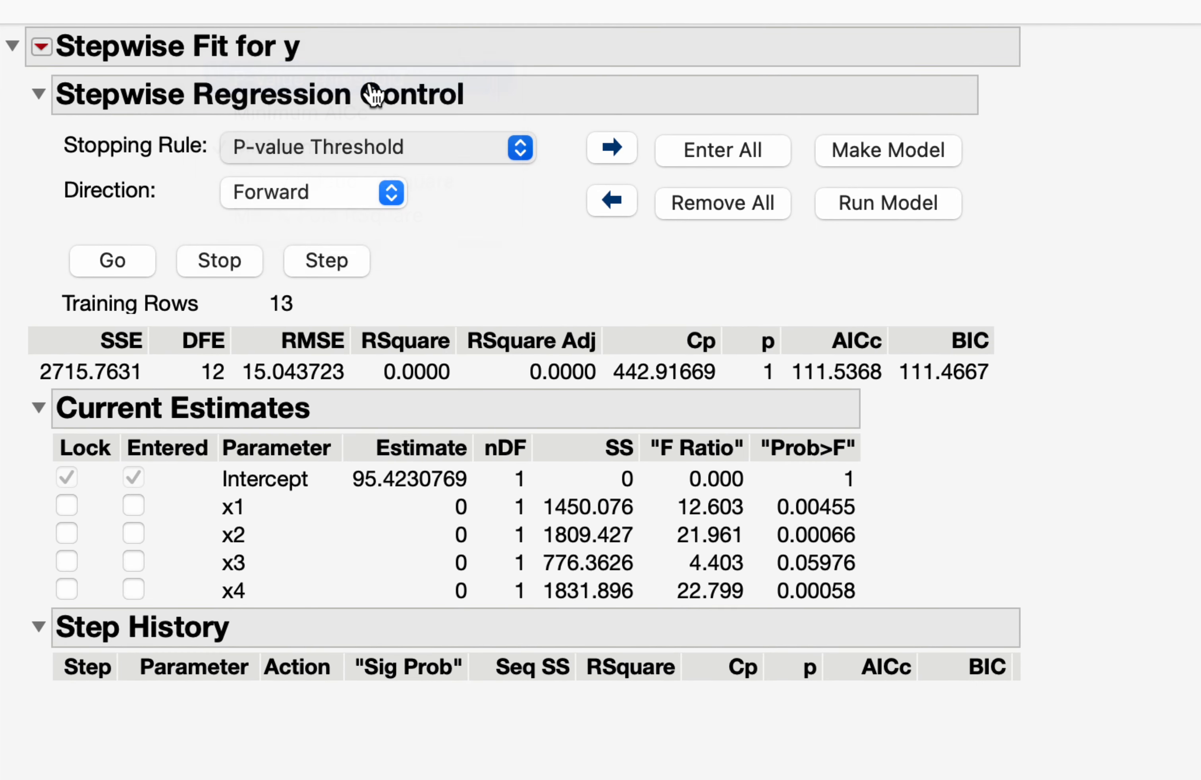
left_click(383, 183)
key("BackSpace")
key("BackSpace")
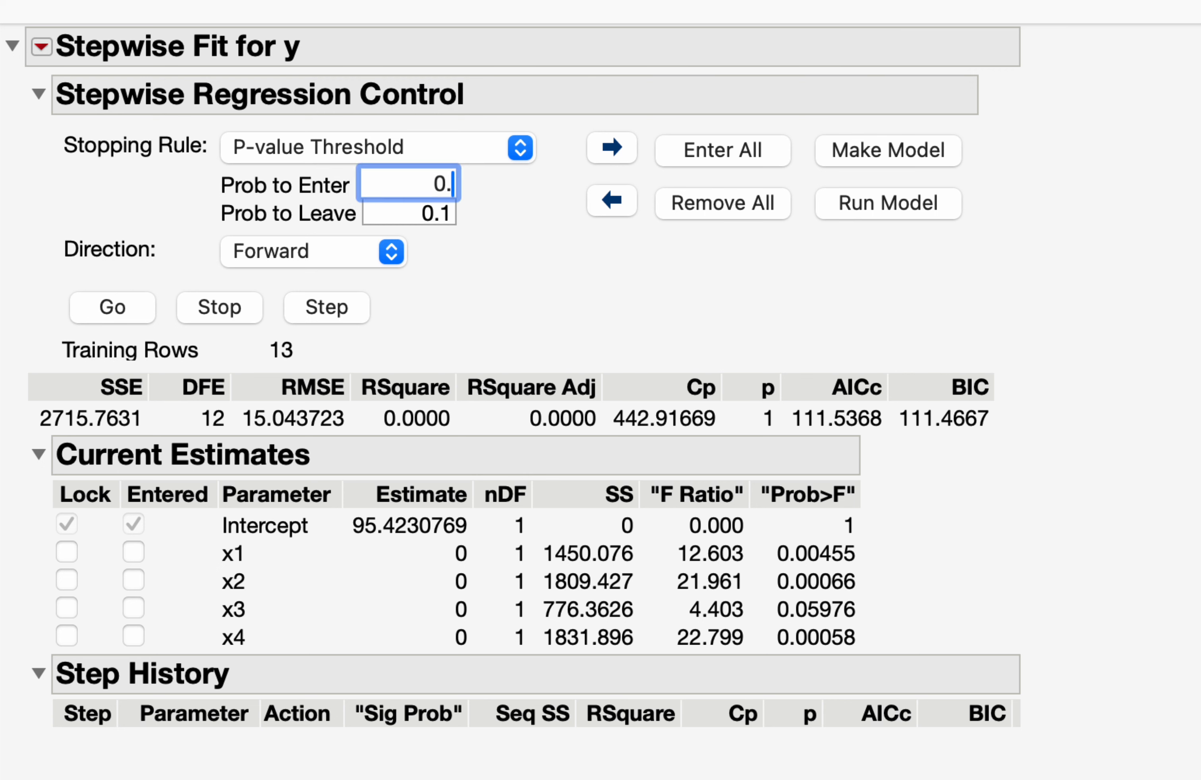
type("05")
left_click(424, 220)
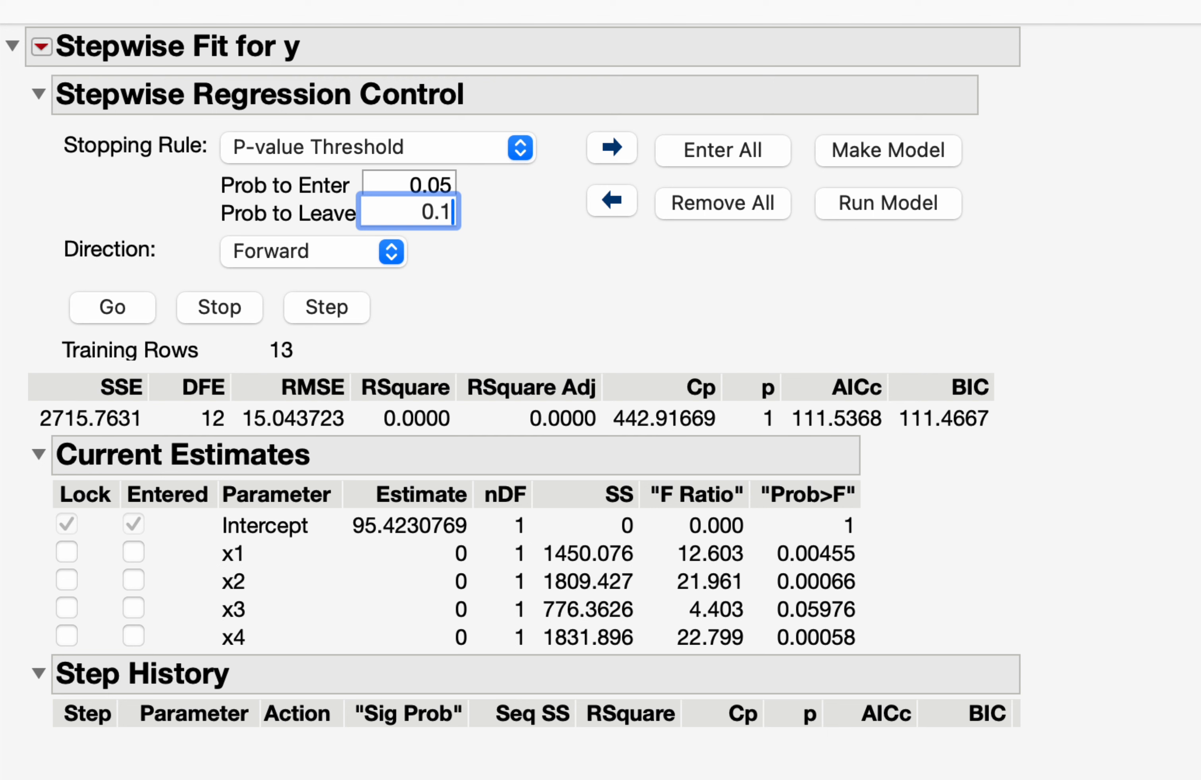
key("BackSpace")
type("05")
left_click(558, 283)
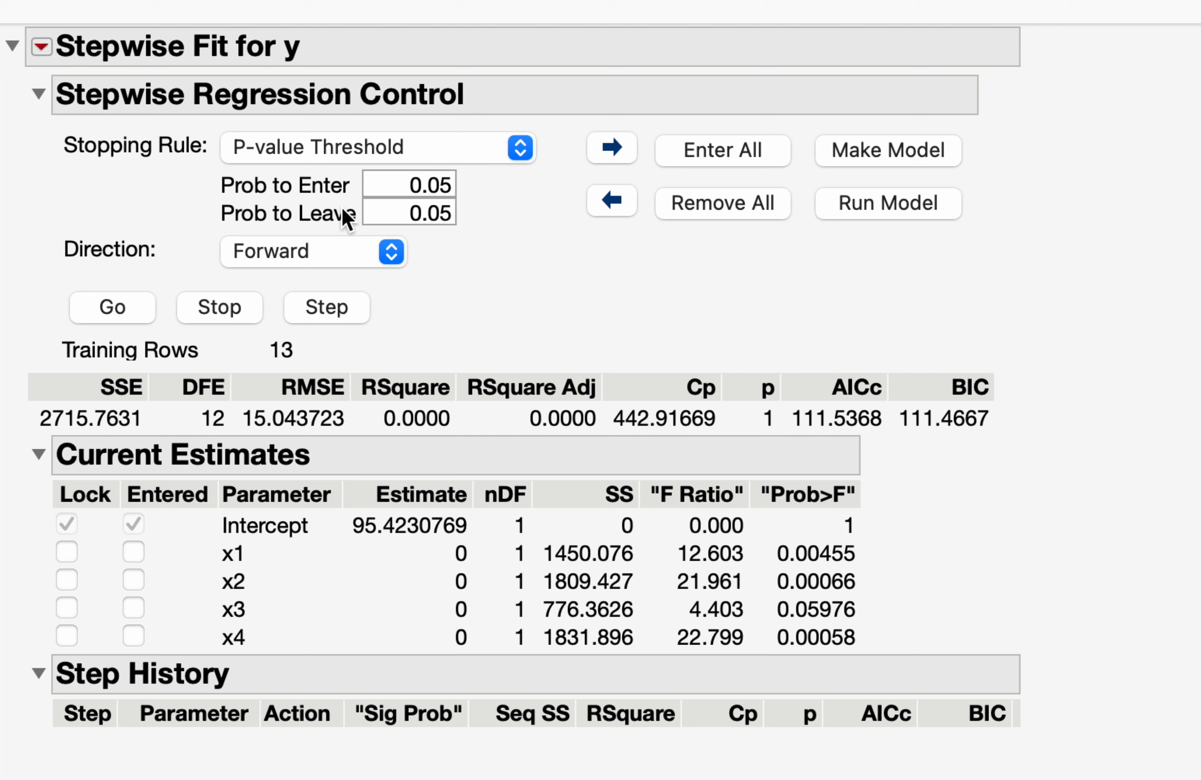
left_click(325, 263)
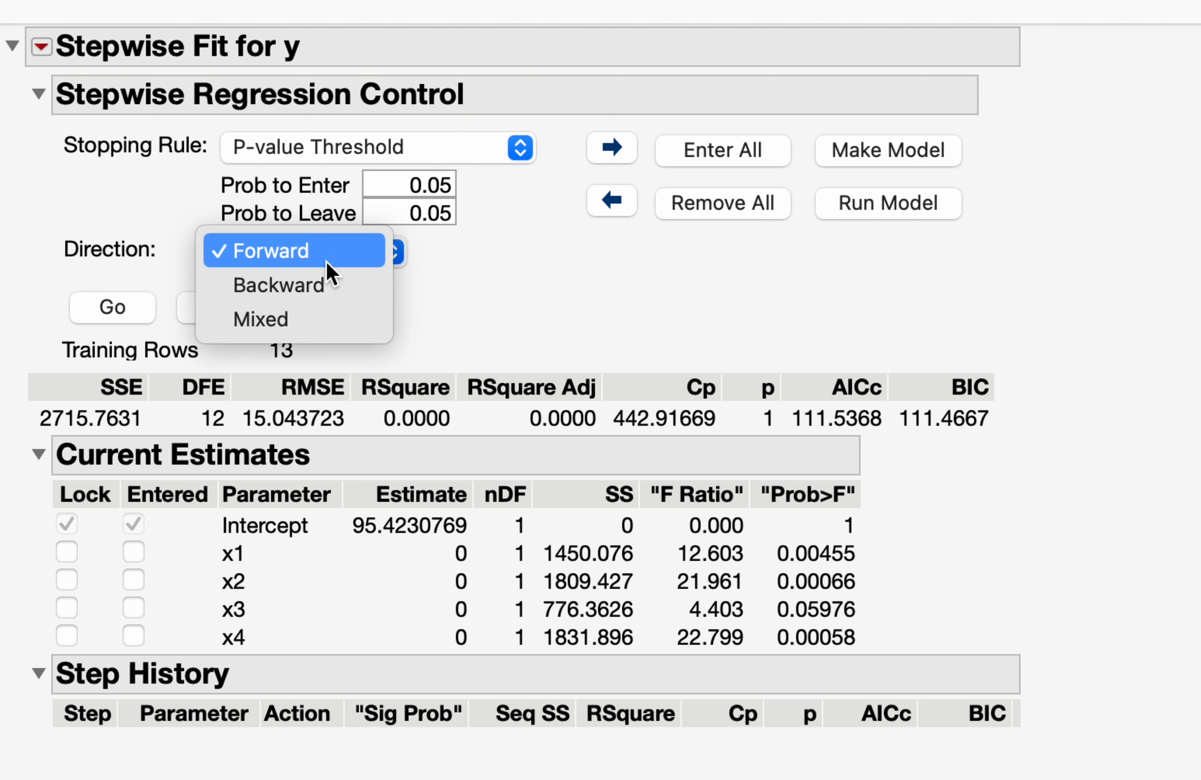
left_click(327, 284)
left_click(296, 258)
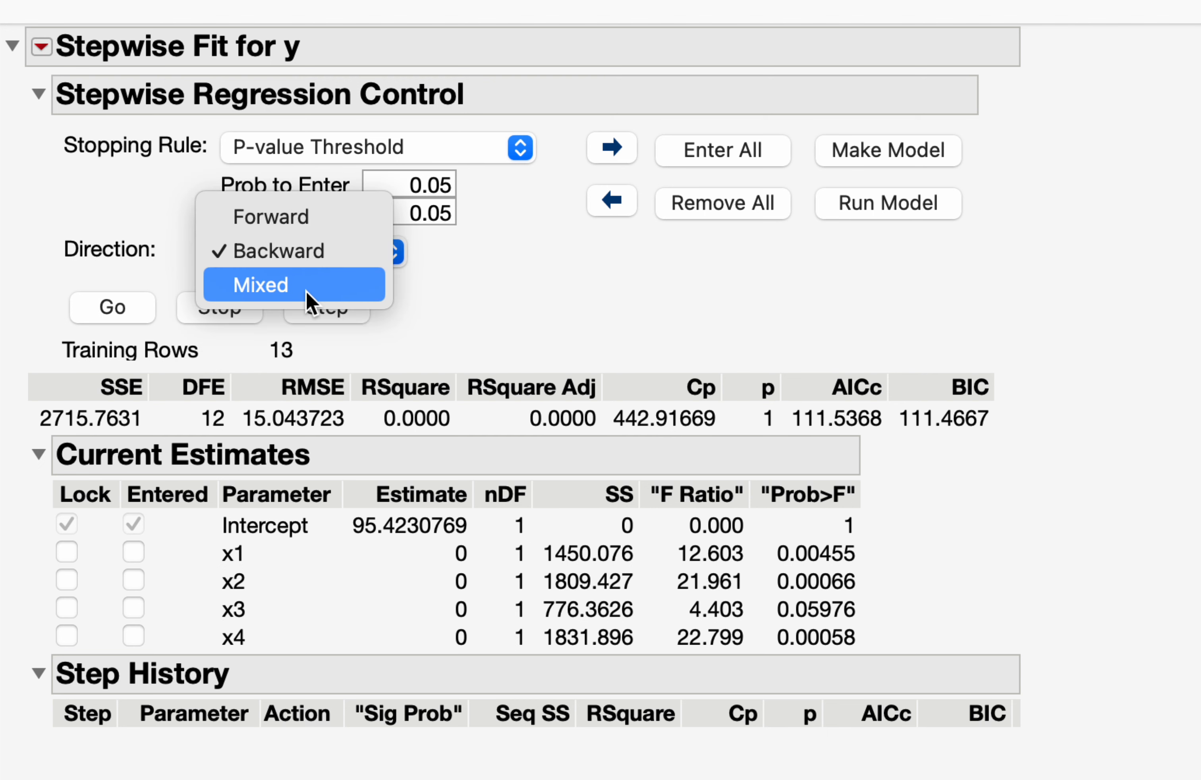
left_click(274, 222)
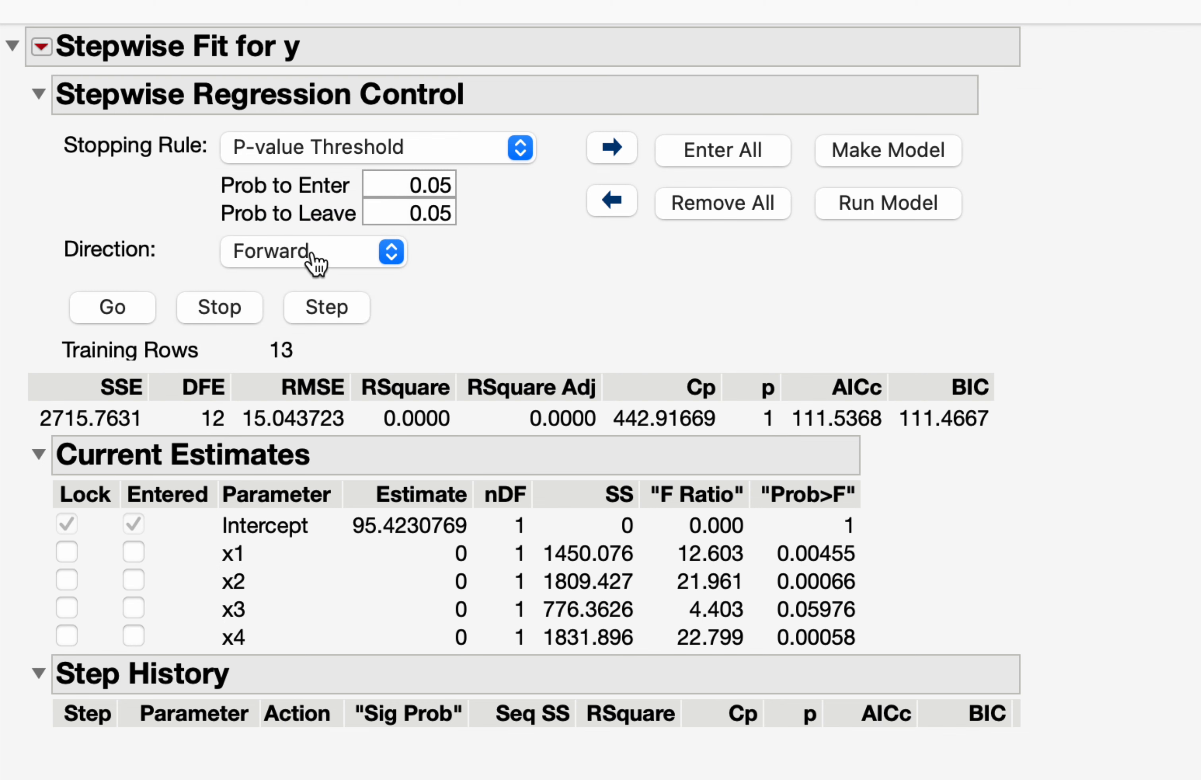
Step: Run the stepwise selection for y in the Forward direction
left_click(85, 310)
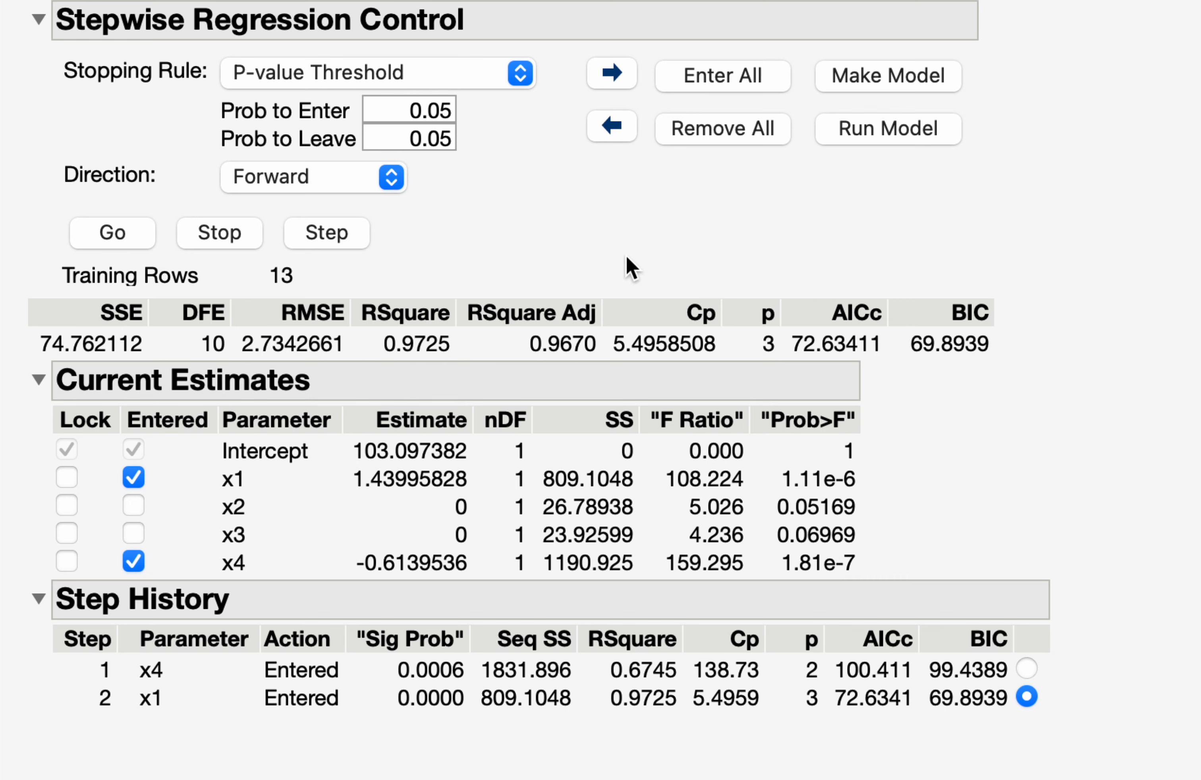
scroll(486, 15, "up", 1)
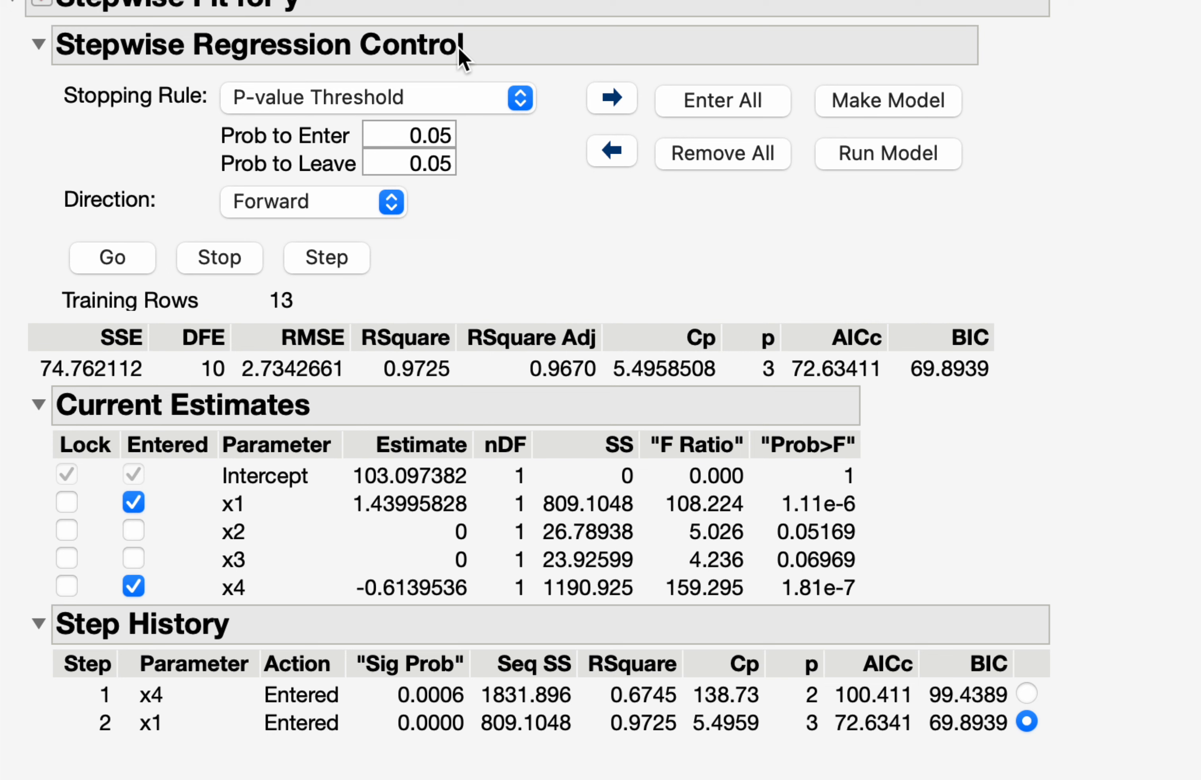
Step: Clear the current model effects, and run a Backward selection starting with all effects entered
left_click(711, 164)
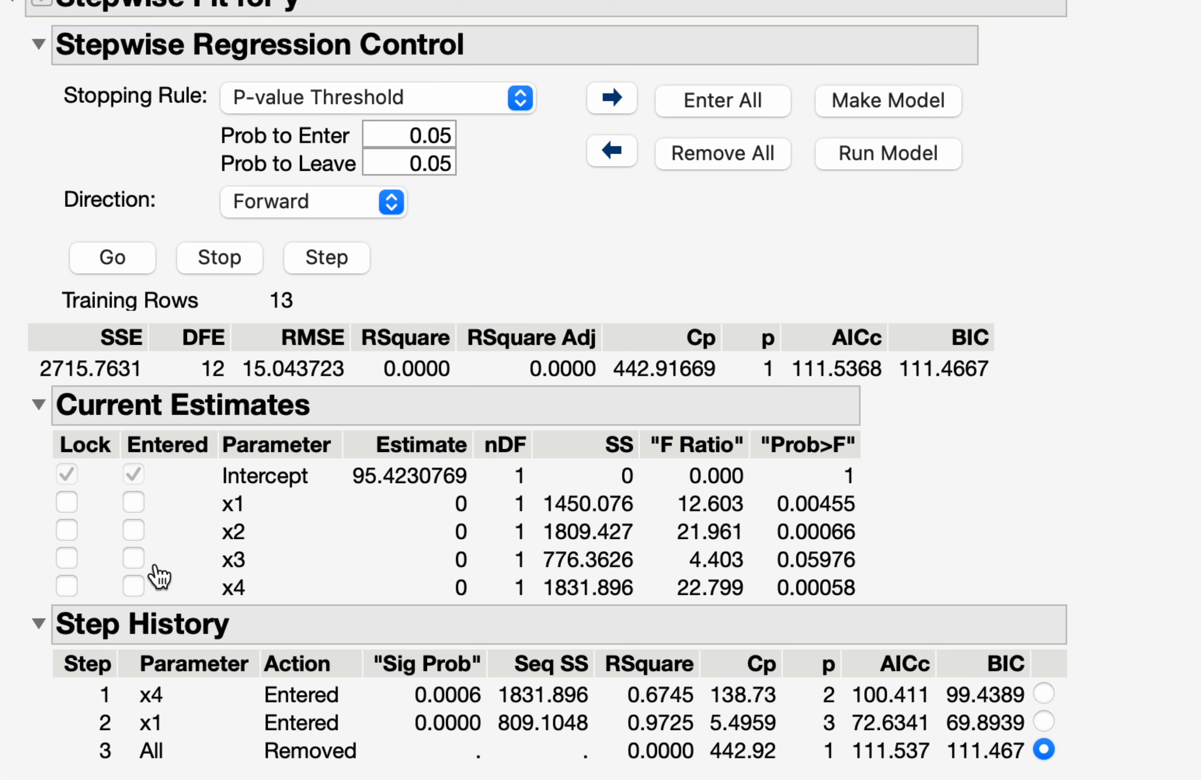
left_click(357, 203)
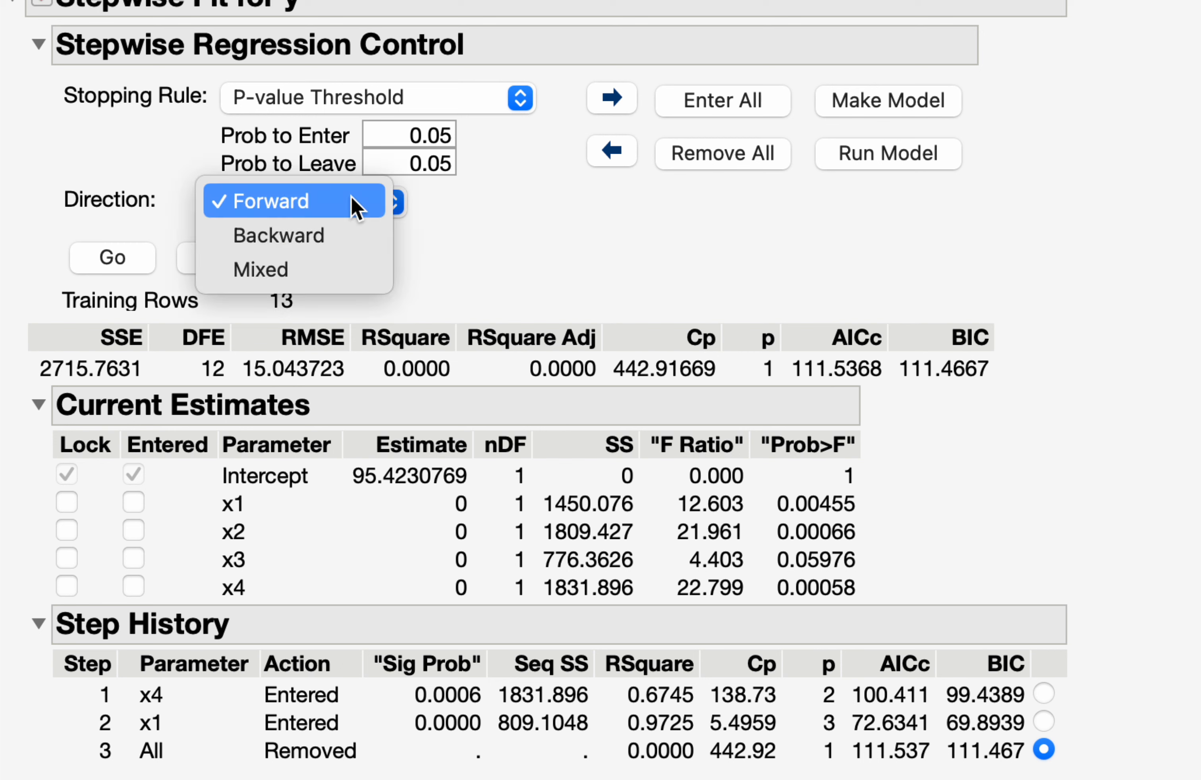
left_click(325, 236)
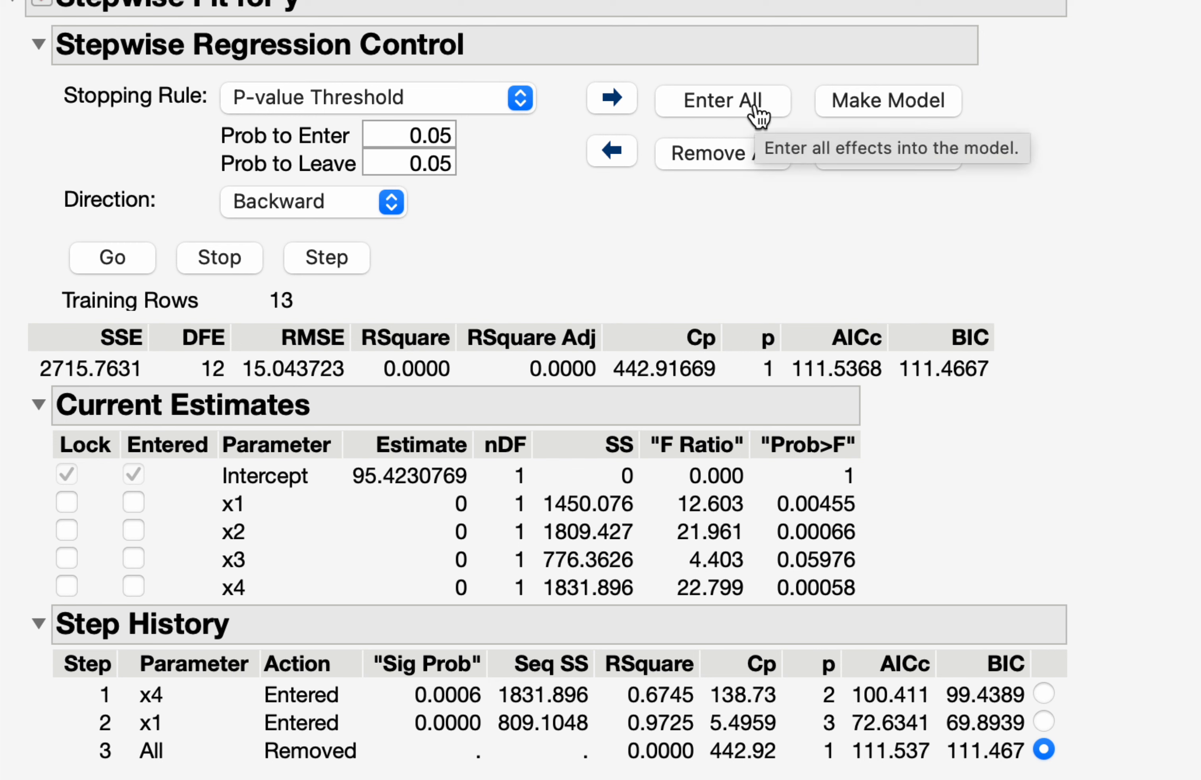
left_click(728, 106)
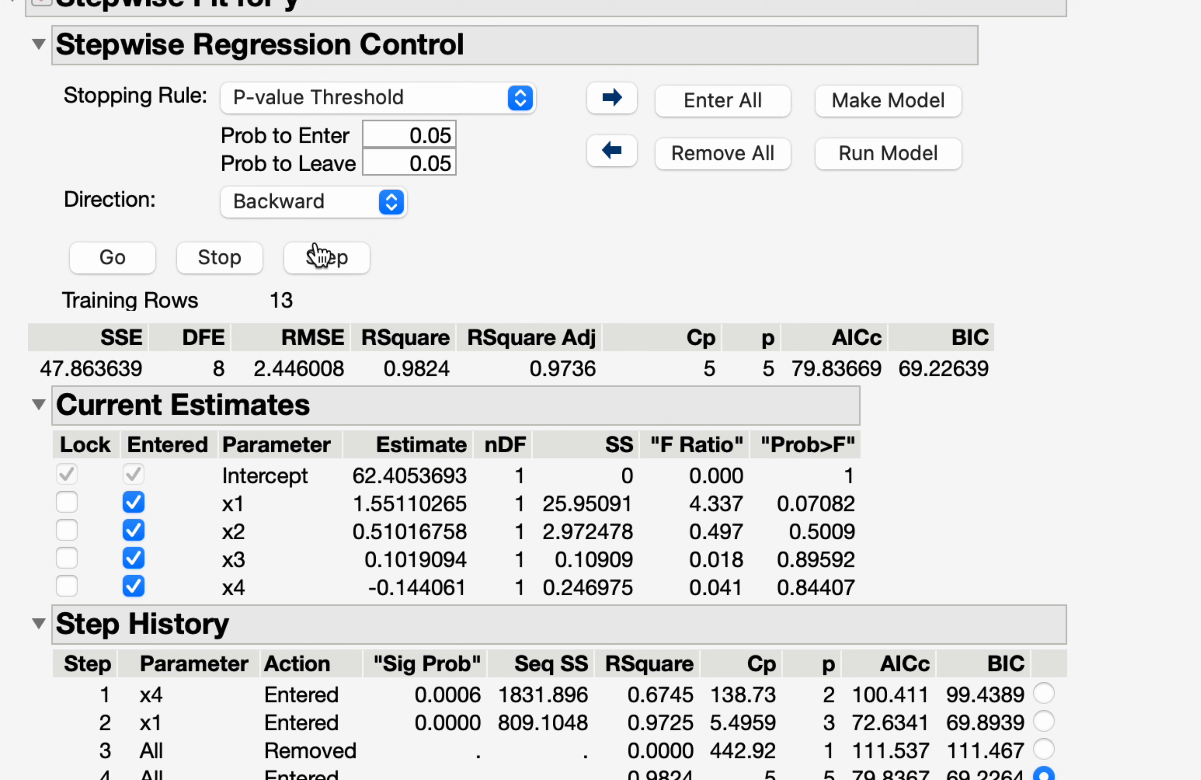
left_click(119, 269)
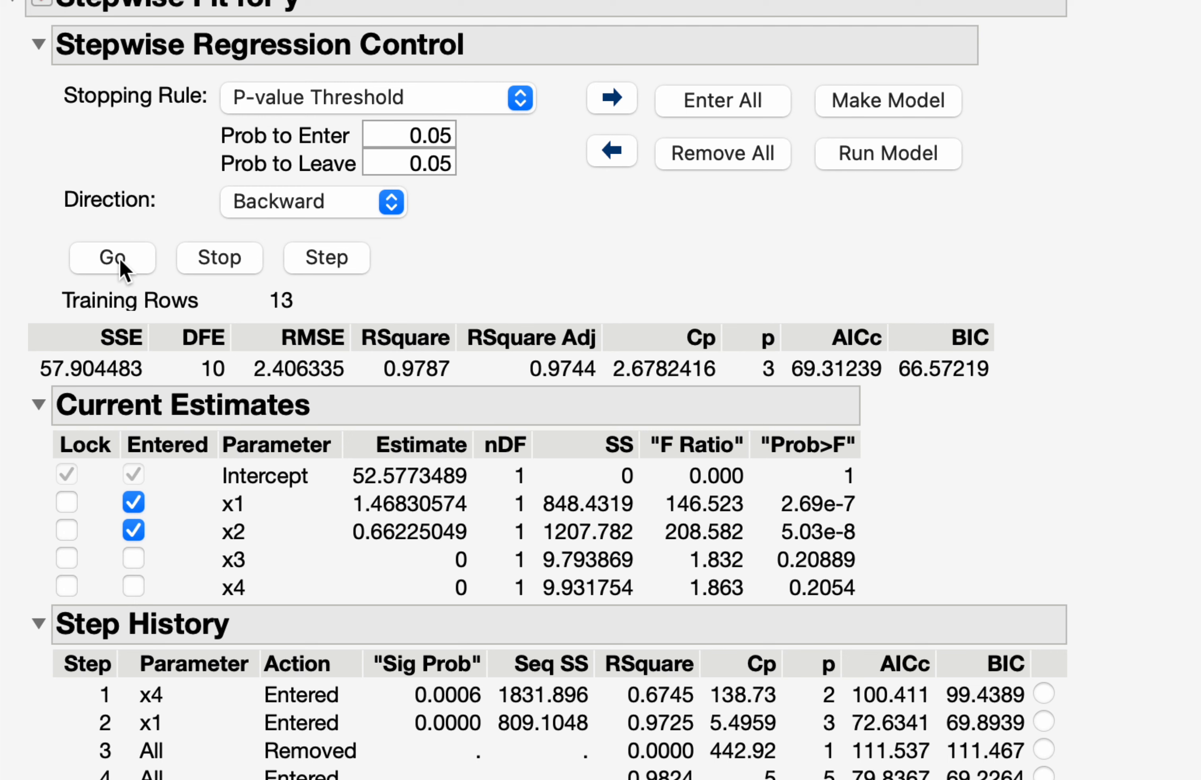
scroll(123, 269, "down", 6)
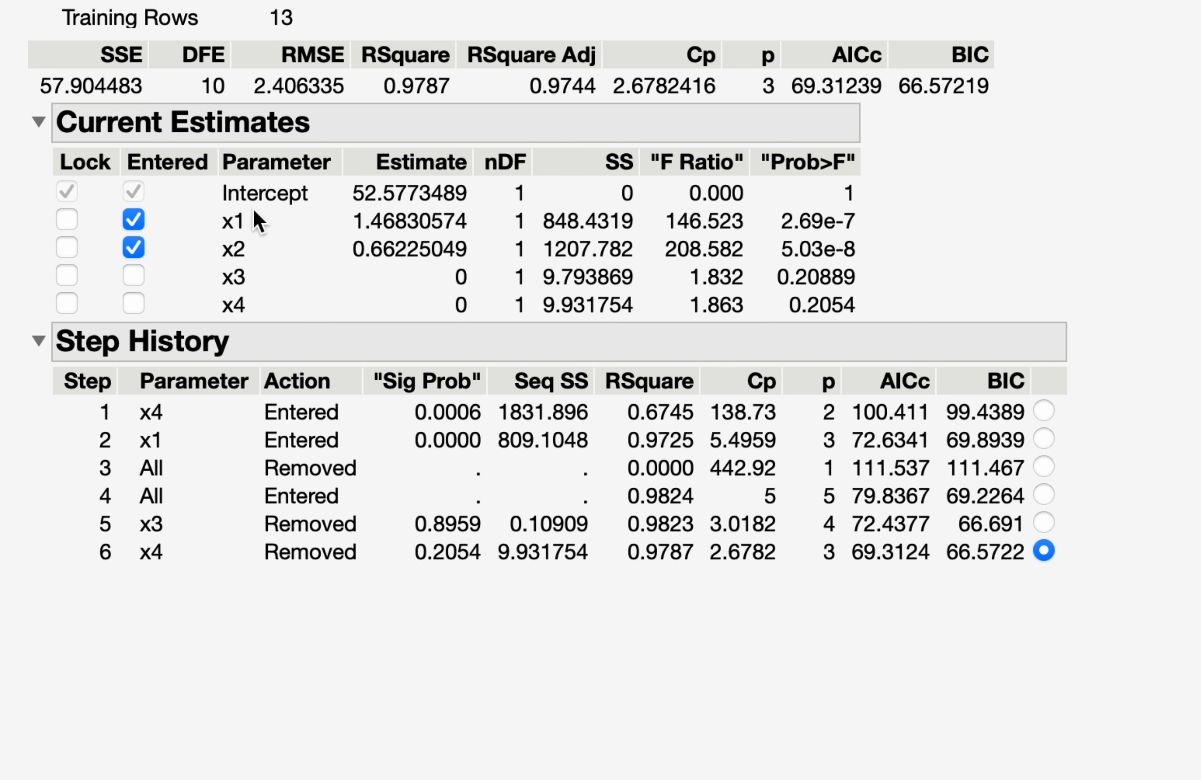
Step: Remove all effects from the model and run the stepwise selection in the Mixed direction
scroll(260, 222, "up", 5)
scroll(695, 691, "down", 4)
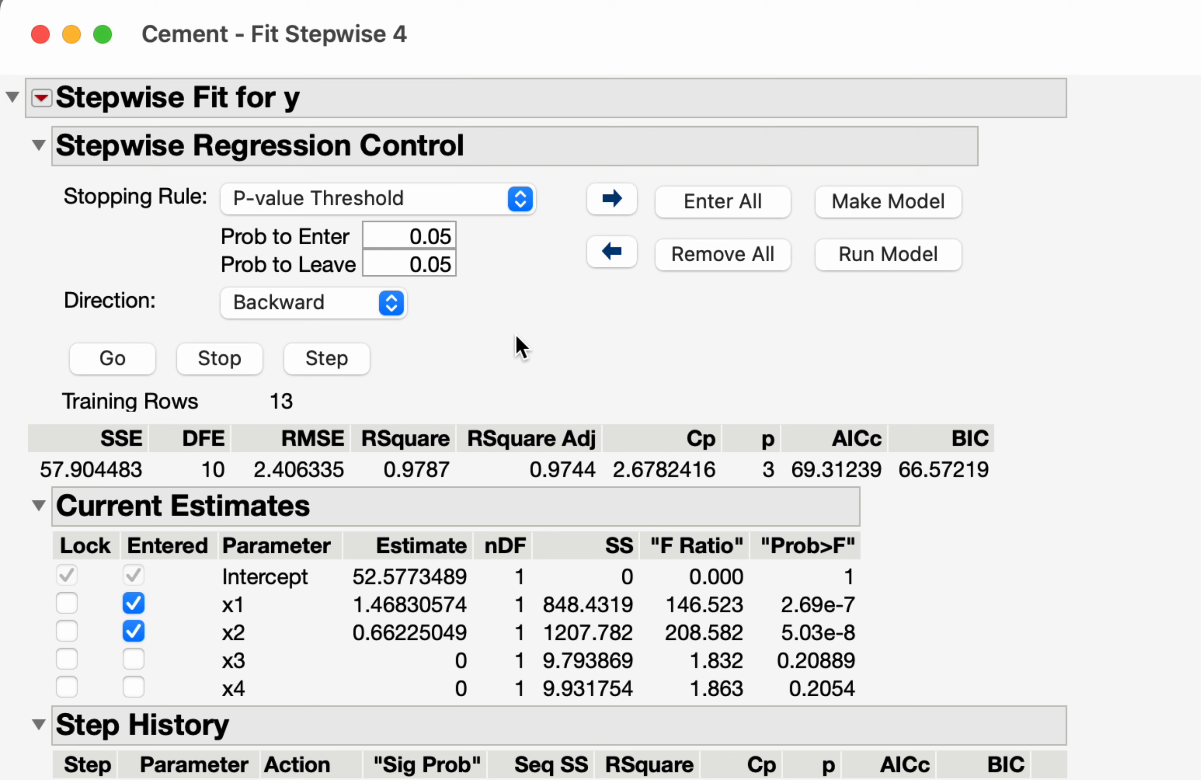
left_click(713, 258)
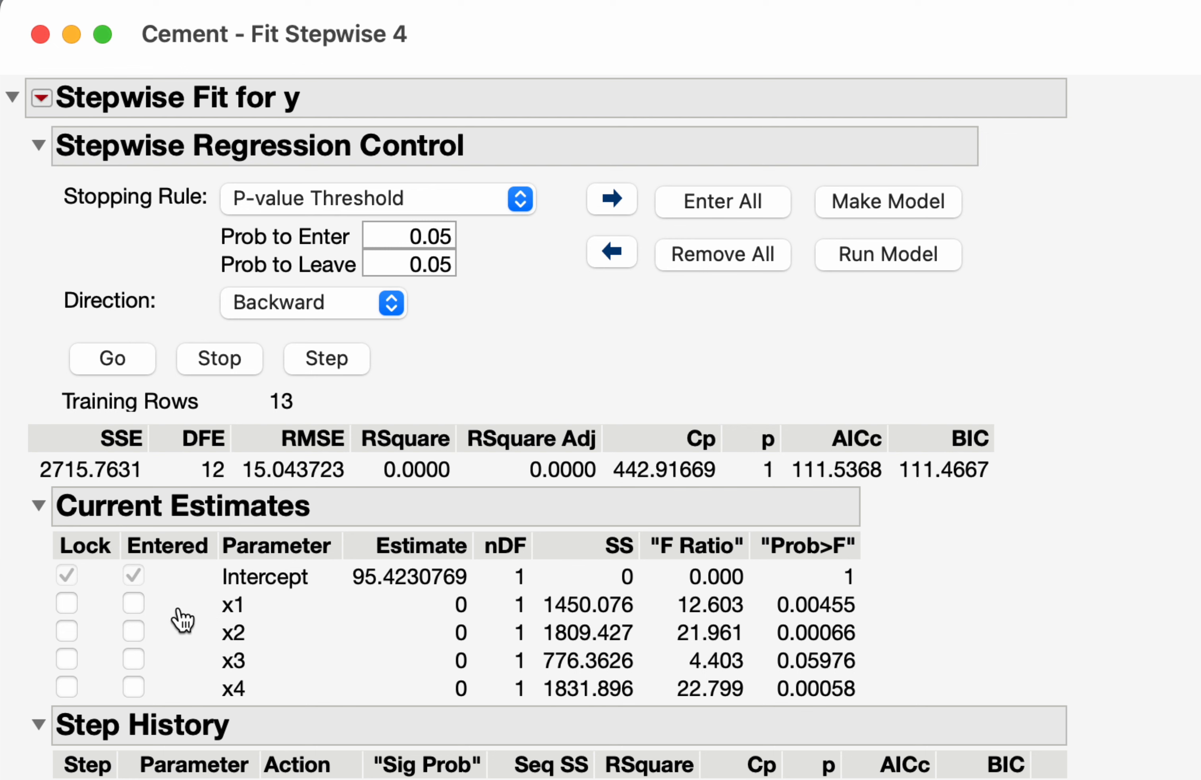
left_click(344, 303)
left_click(309, 331)
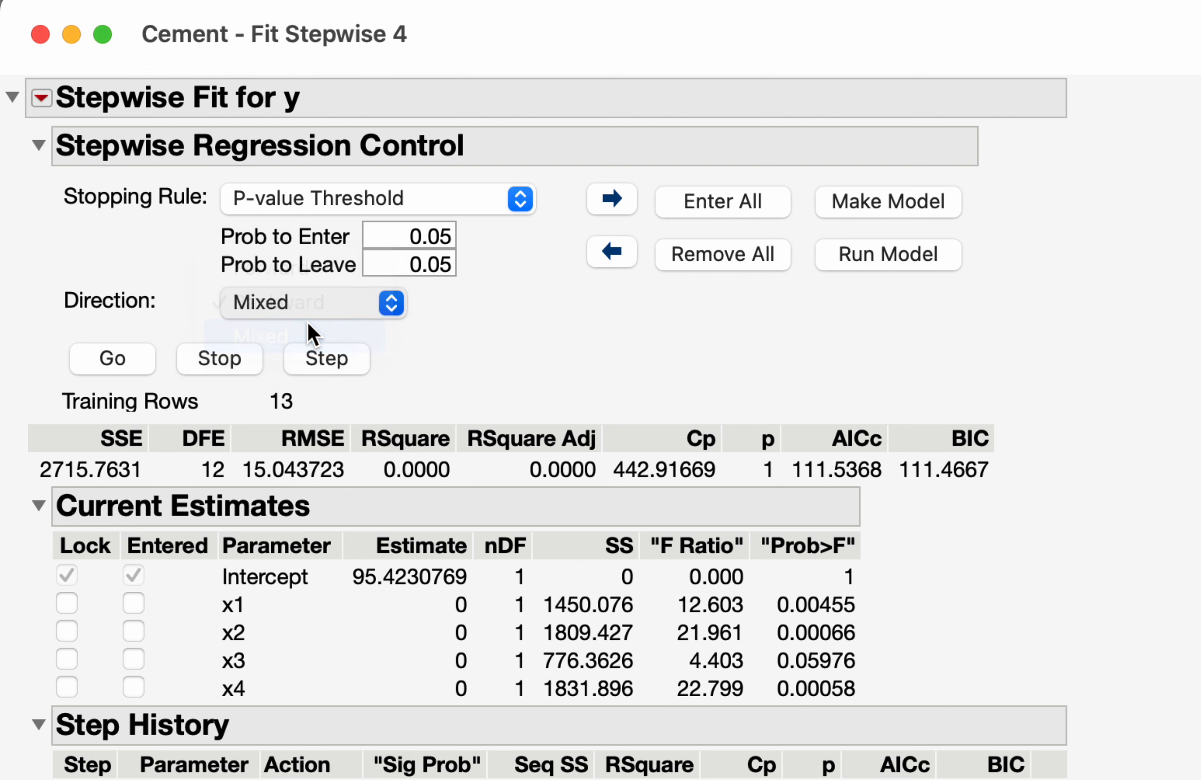
left_click(136, 364)
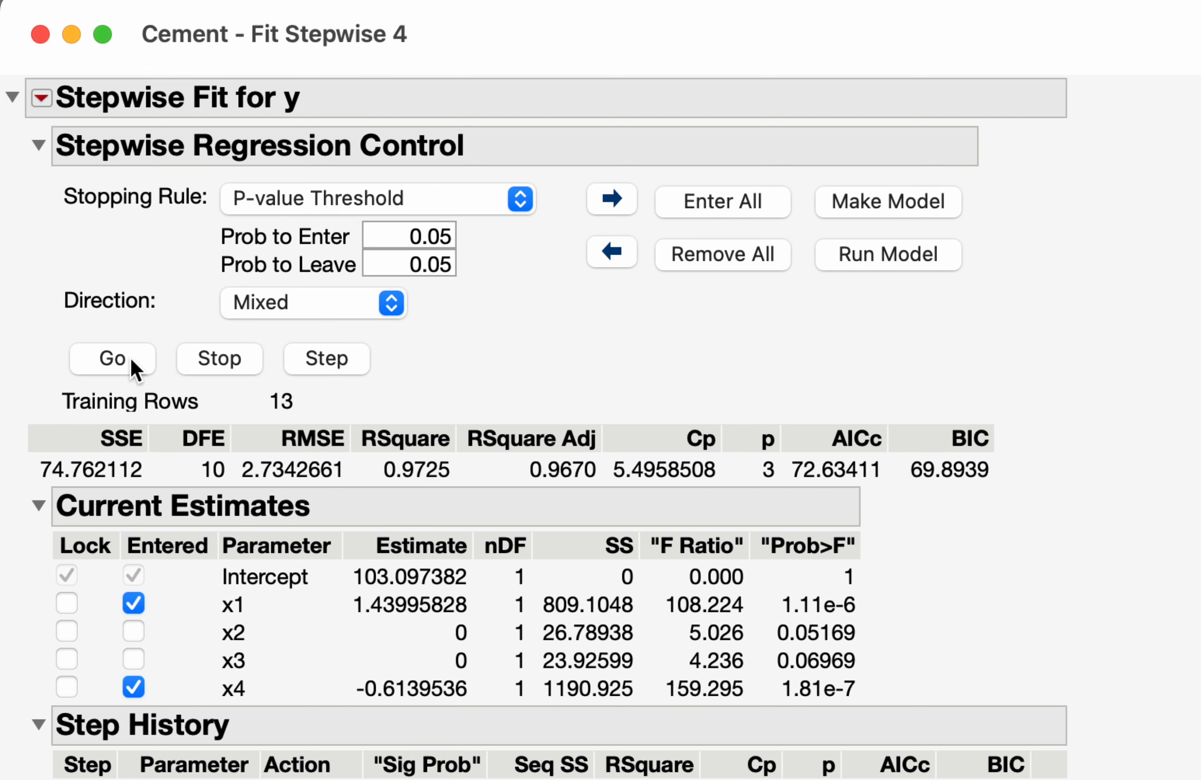
scroll(735, 770, "down", 6)
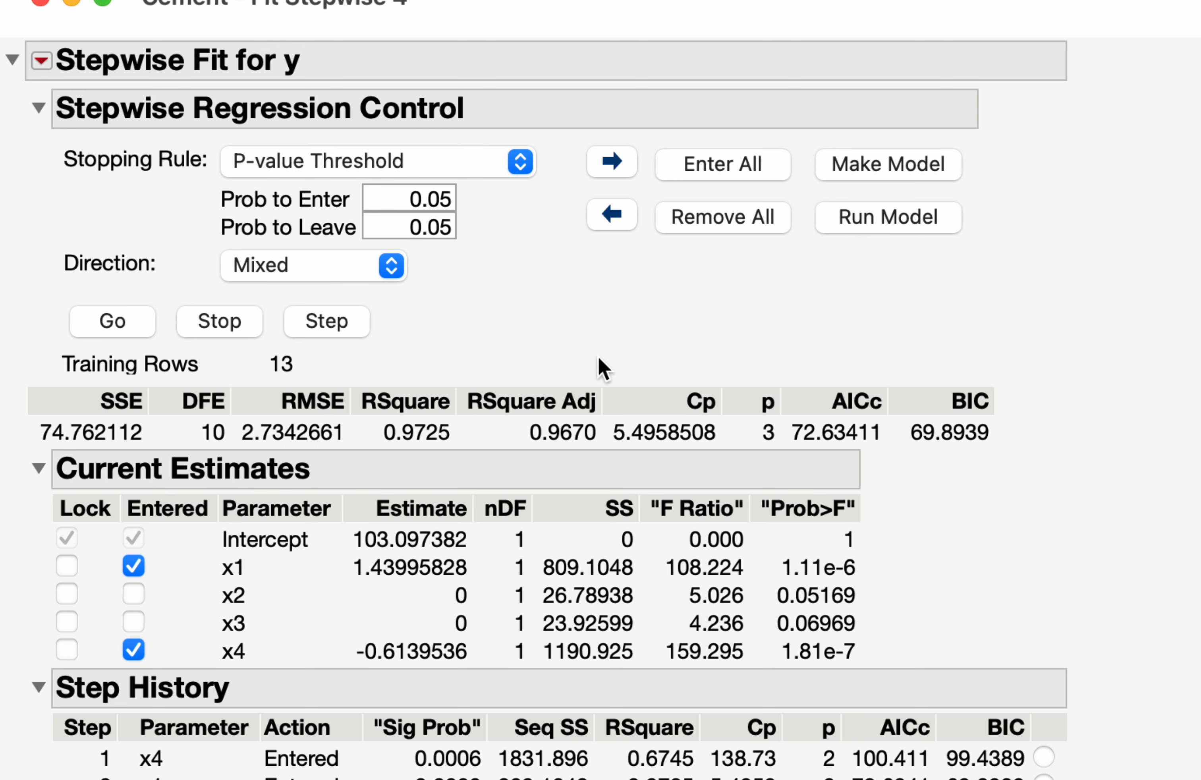
Step: Make a model from the selected effects x1 and x4, adding their x1*x4 cross effect, and run it with Standard Least Squares
left_click(868, 170)
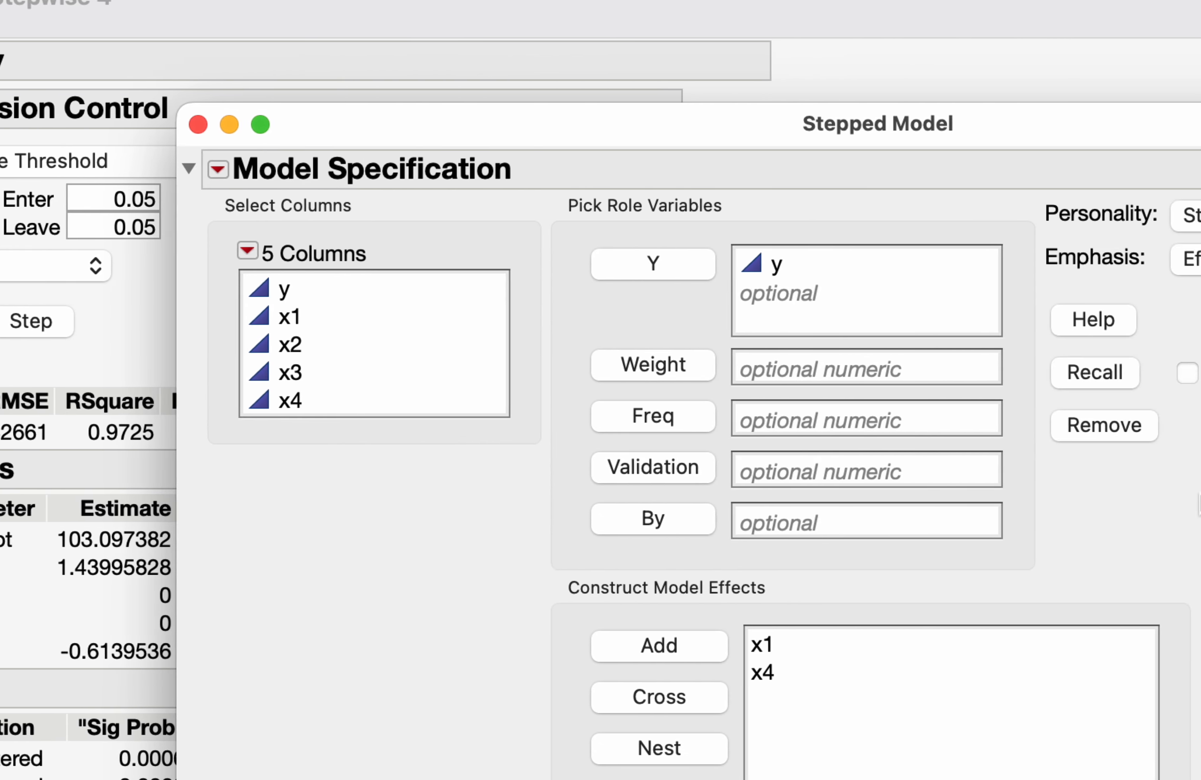
left_click(737, 672)
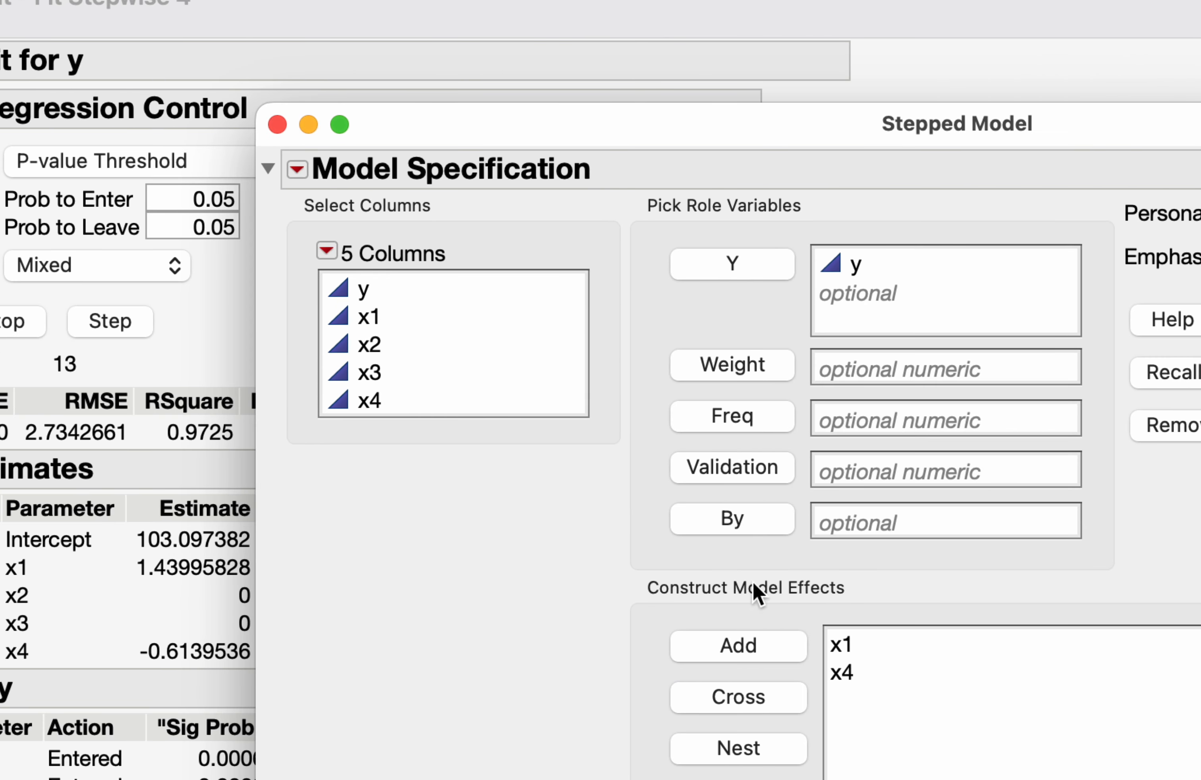
left_click(369, 317)
left_click(413, 401, "super")
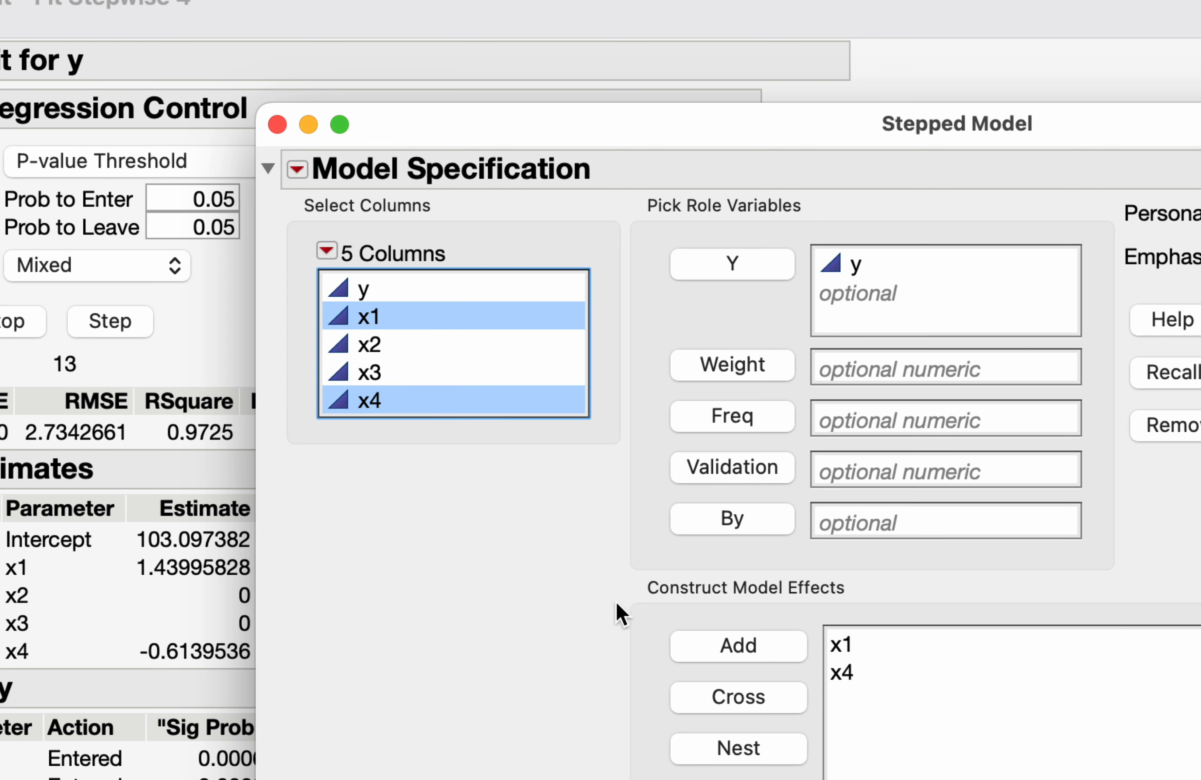
left_click(714, 699)
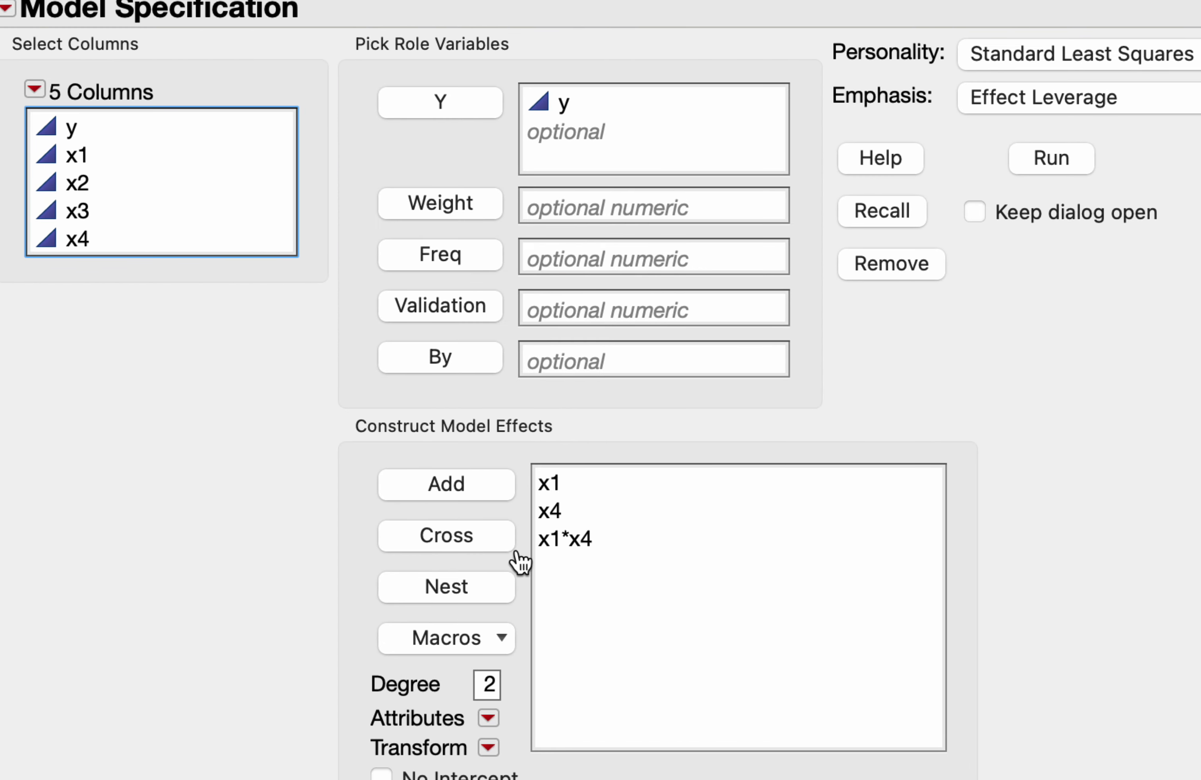
left_click(874, 512)
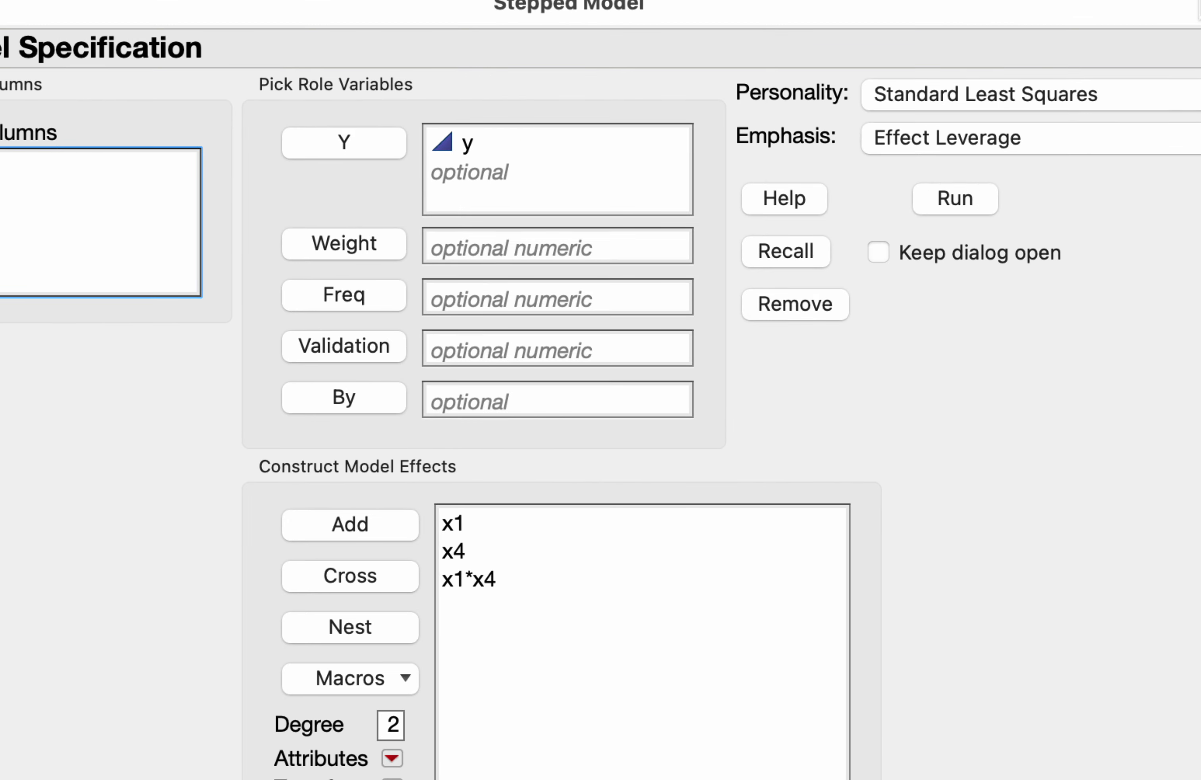
left_click(952, 197)
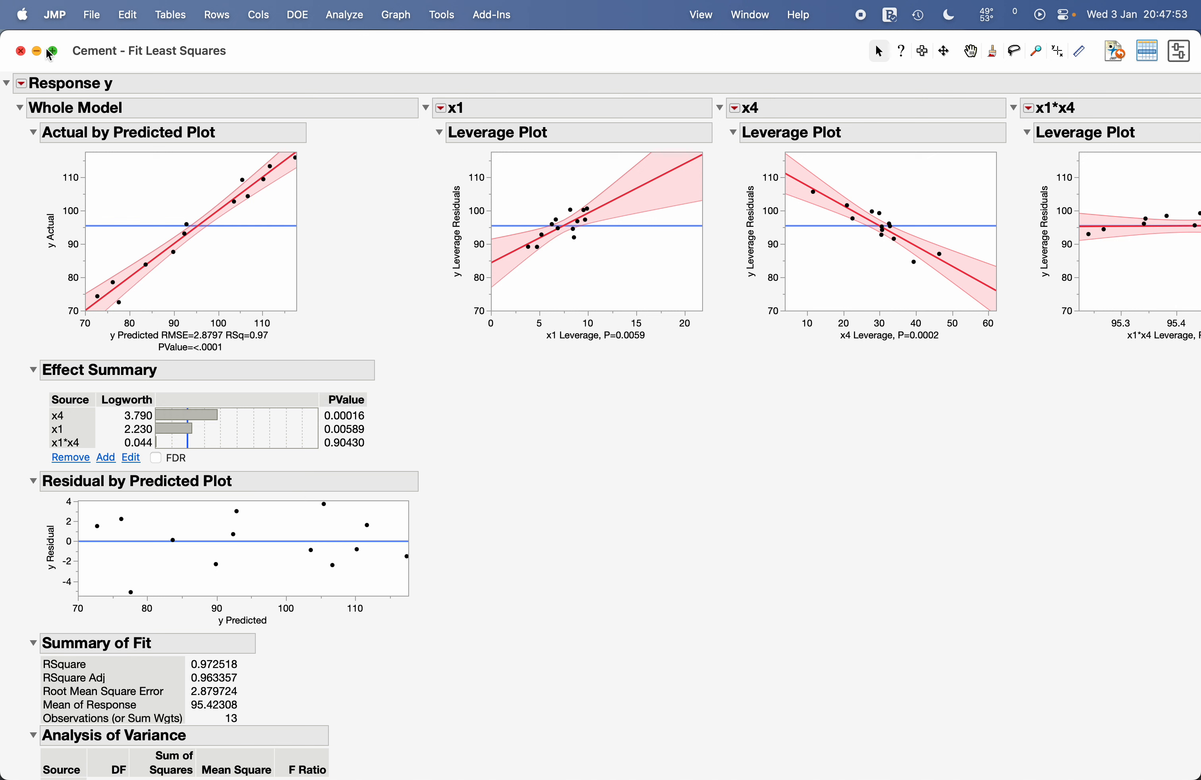
Step: Close the Fit Least Squares report and review the Direction options of the stepwise fit
left_click(20, 51)
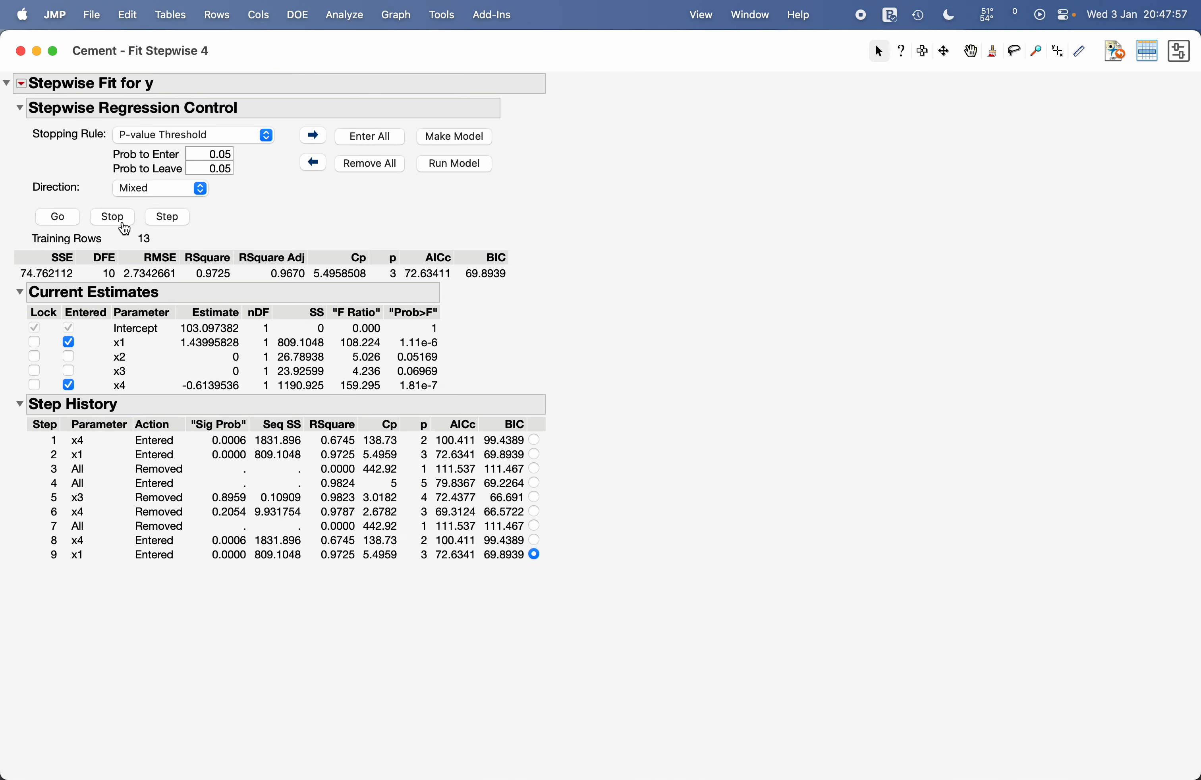
left_click(170, 189)
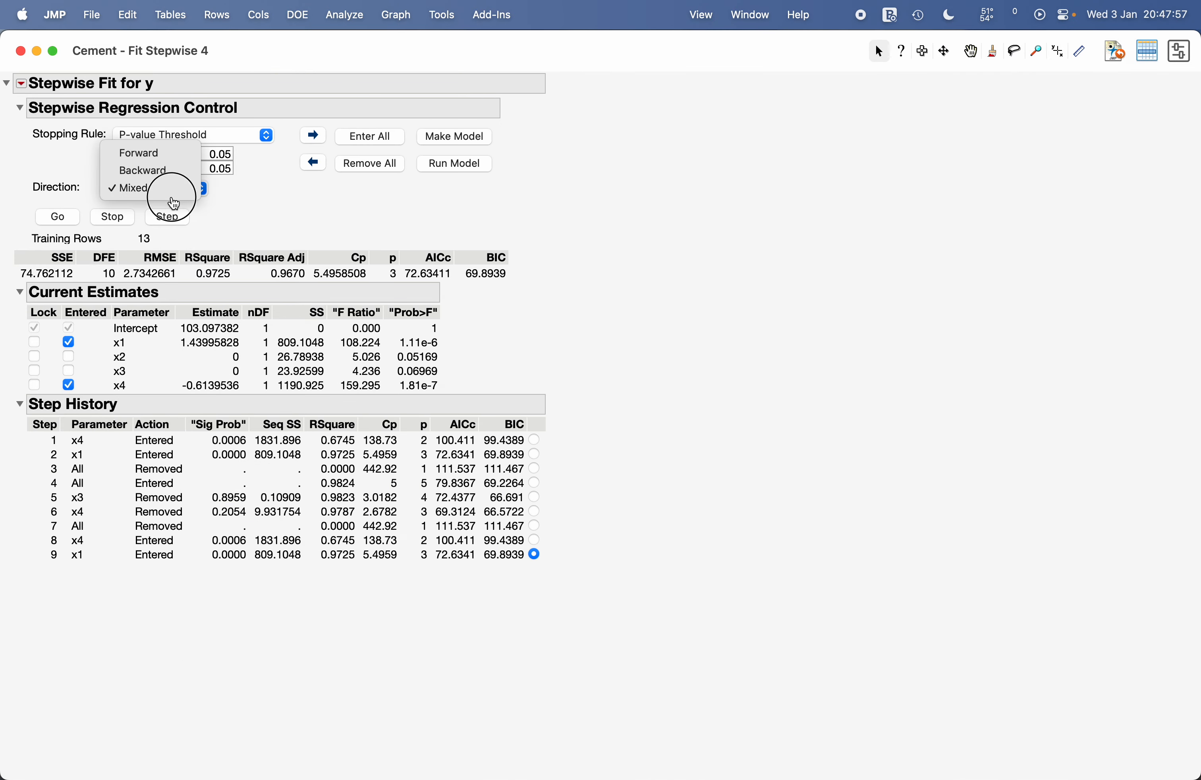
left_click(249, 186)
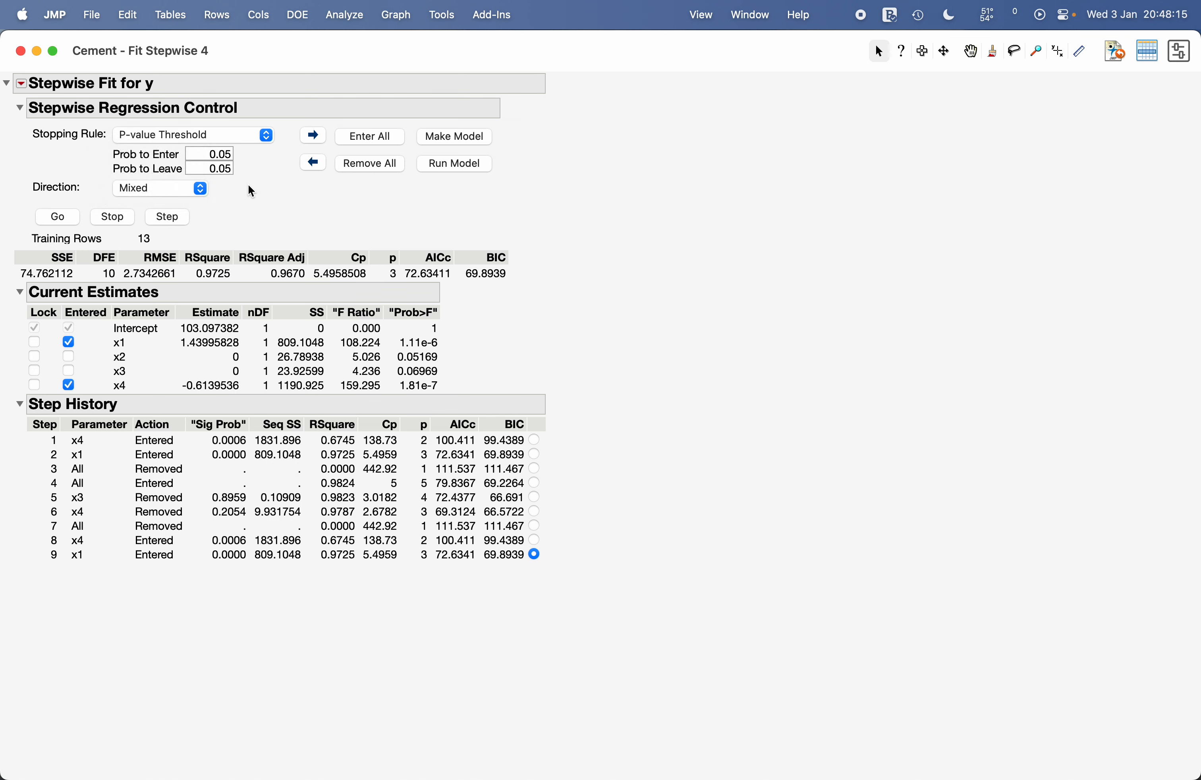